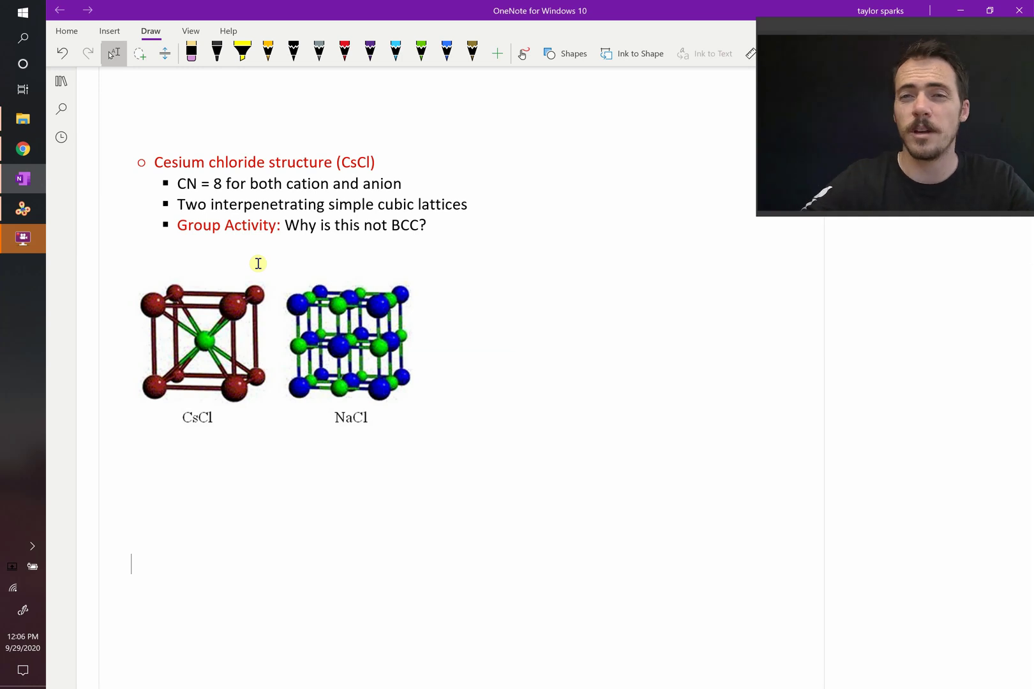
Switch to the periodic table in Chrome and highlight the cesium ionic radius for coordination number 8
{"action": "double_click", "coordinate": [356, 162]}
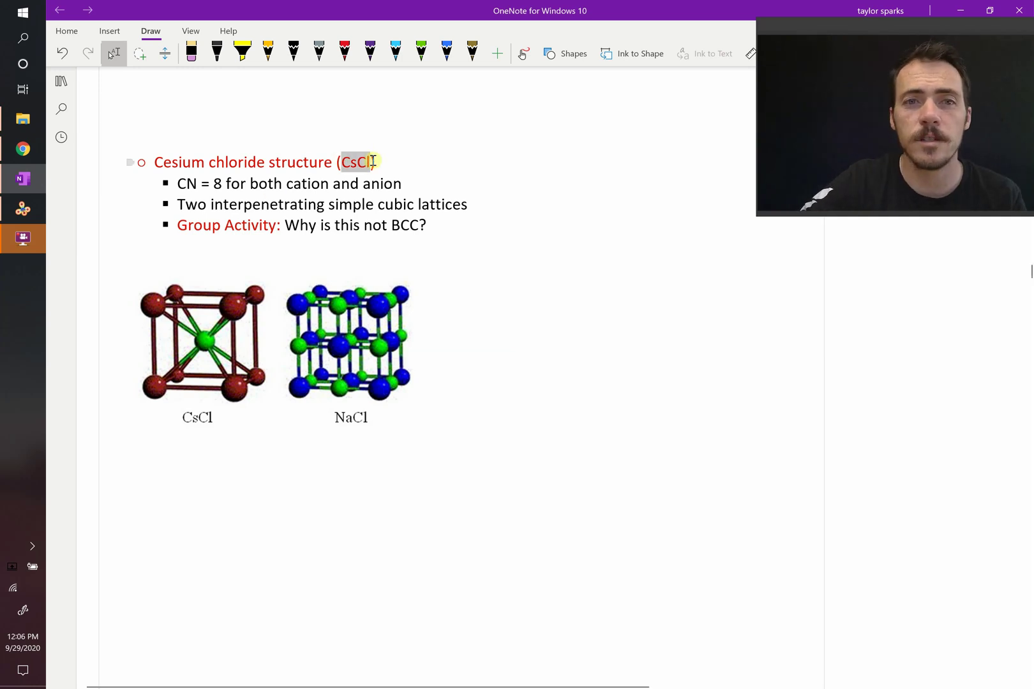
{"action": "left_click", "coordinate": [35, 158]}
{"action": "left_click", "coordinate": [143, 11]}
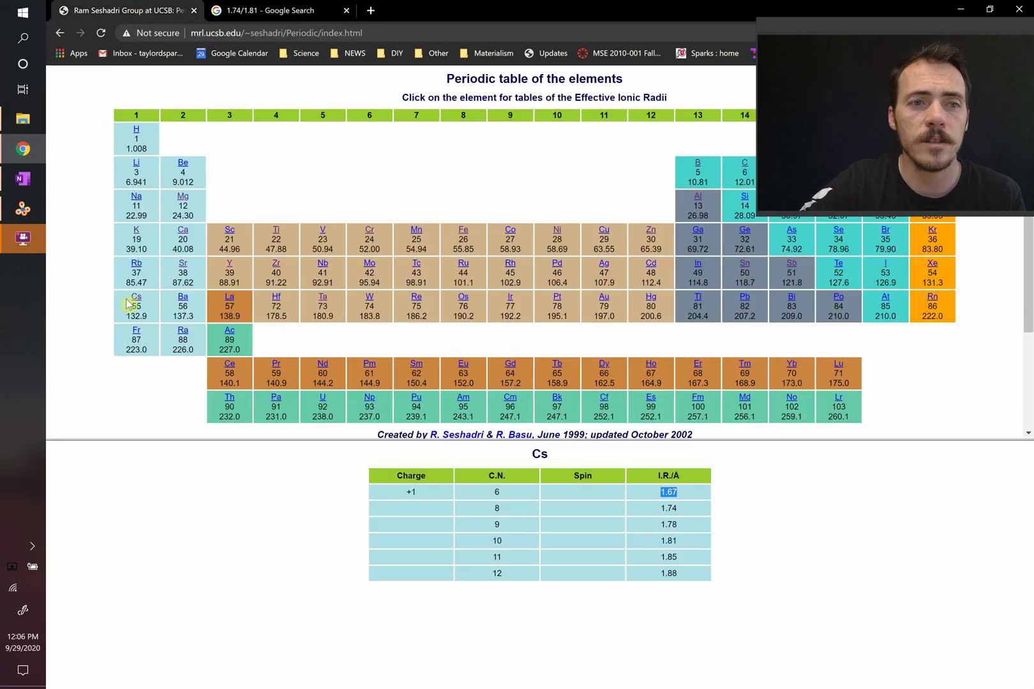
{"action": "left_click", "coordinate": [682, 514]}
{"action": "double_click", "coordinate": [678, 512]}
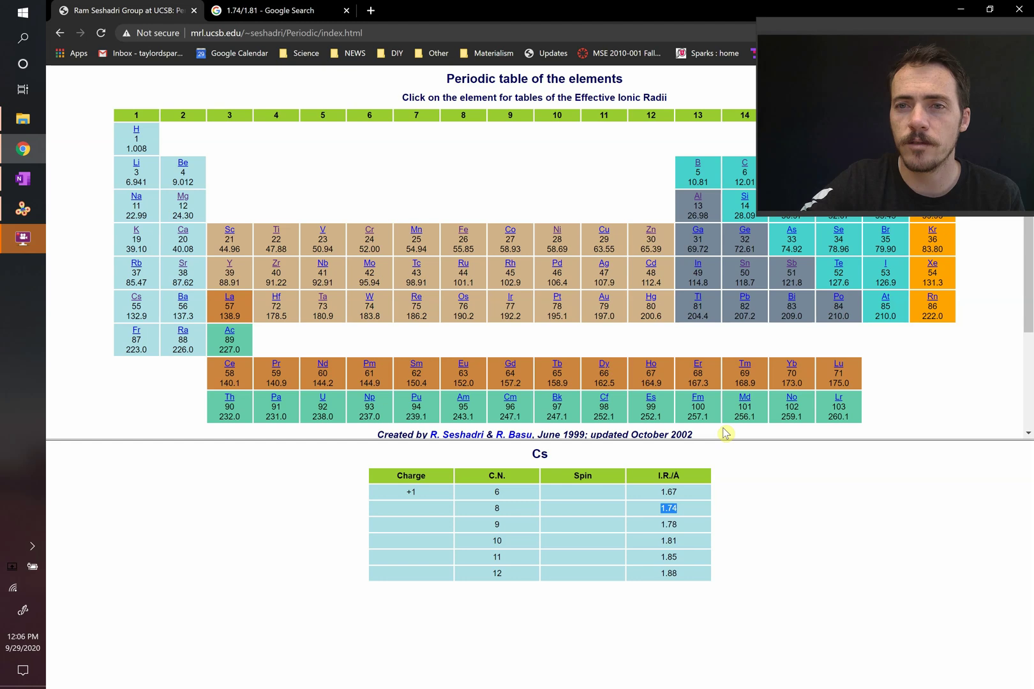
Open chlorine's ionic radius table, highlight its radius, and view the Google calculation of 1.74/1.81
{"action": "left_click_drag", "start_coordinate": [795, 30], "coordinate": [816, 266]}
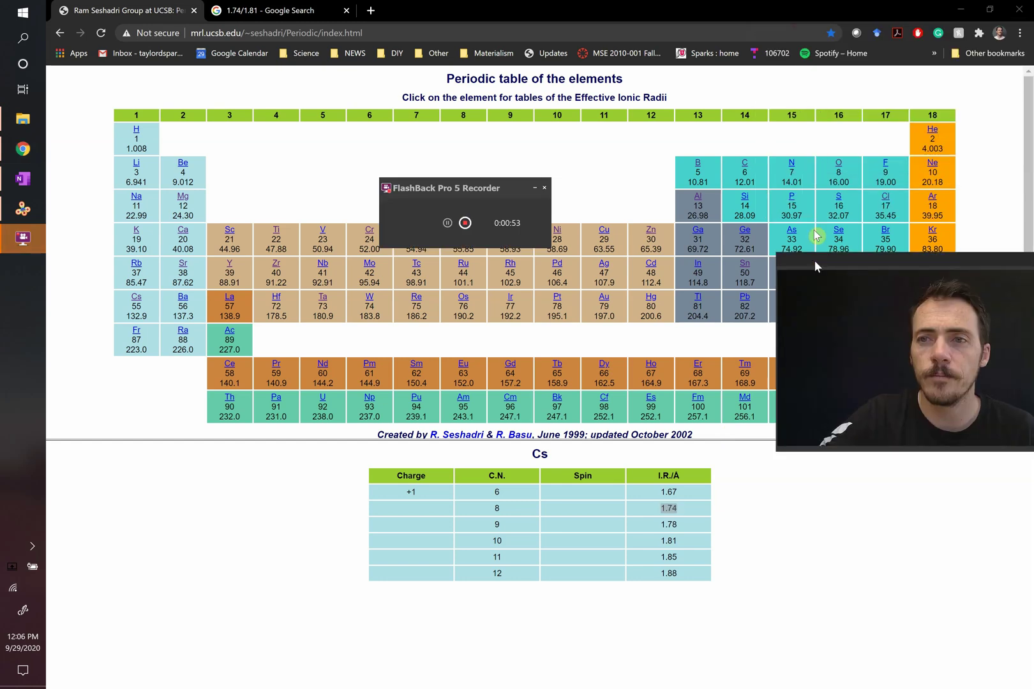
{"action": "left_click", "coordinate": [885, 196]}
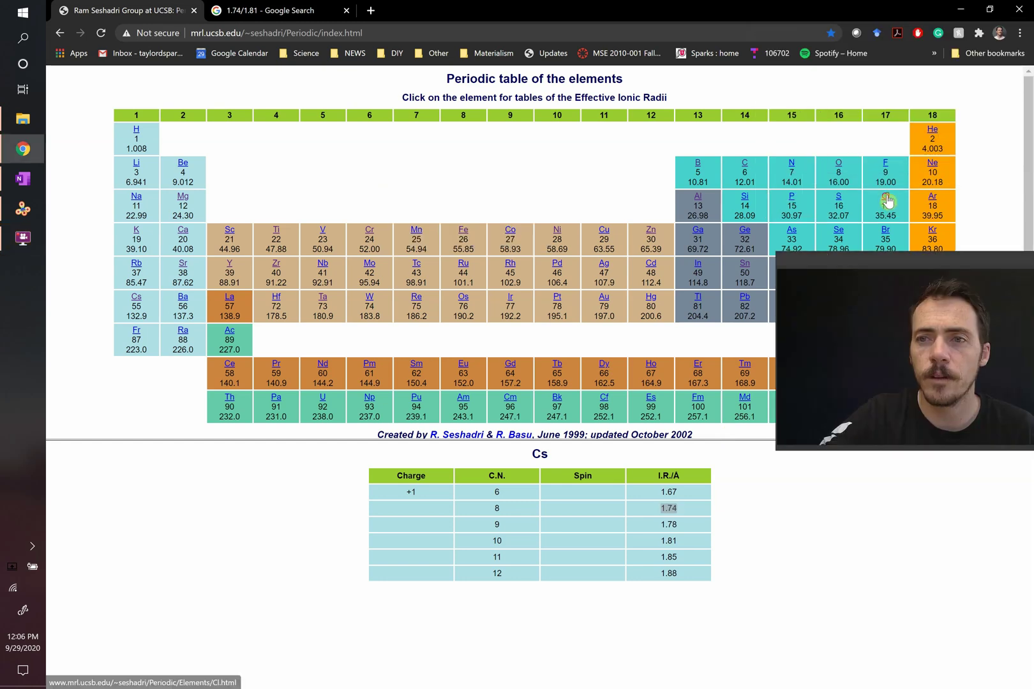
{"action": "double_click", "coordinate": [667, 492]}
{"action": "left_click_drag", "start_coordinate": [898, 253], "coordinate": [894, 71]}
{"action": "left_click", "coordinate": [274, 10]}
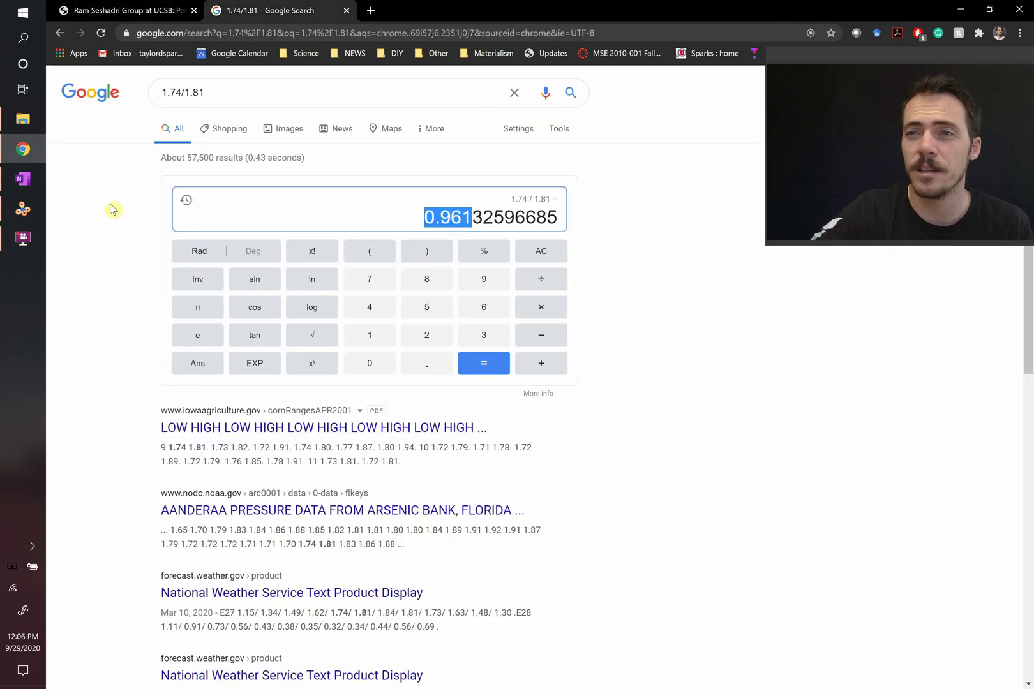
Return to the OneNote notes and check the cubic row of the radius-ratio table against the CsCl section
{"action": "left_click", "coordinate": [23, 180]}
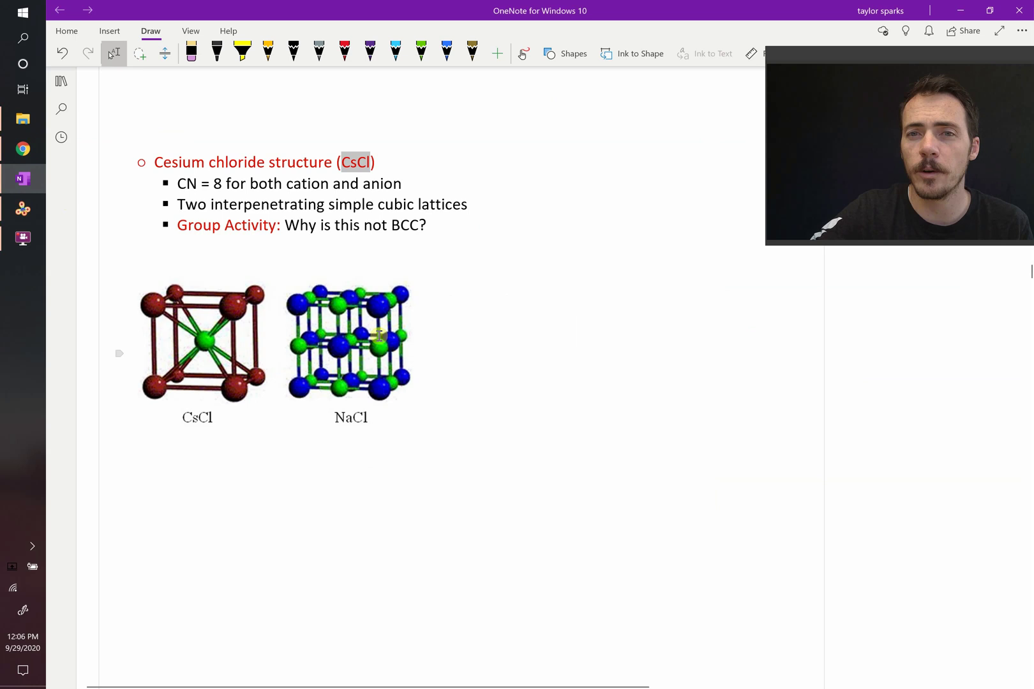
{"action": "left_click", "coordinate": [470, 216]}
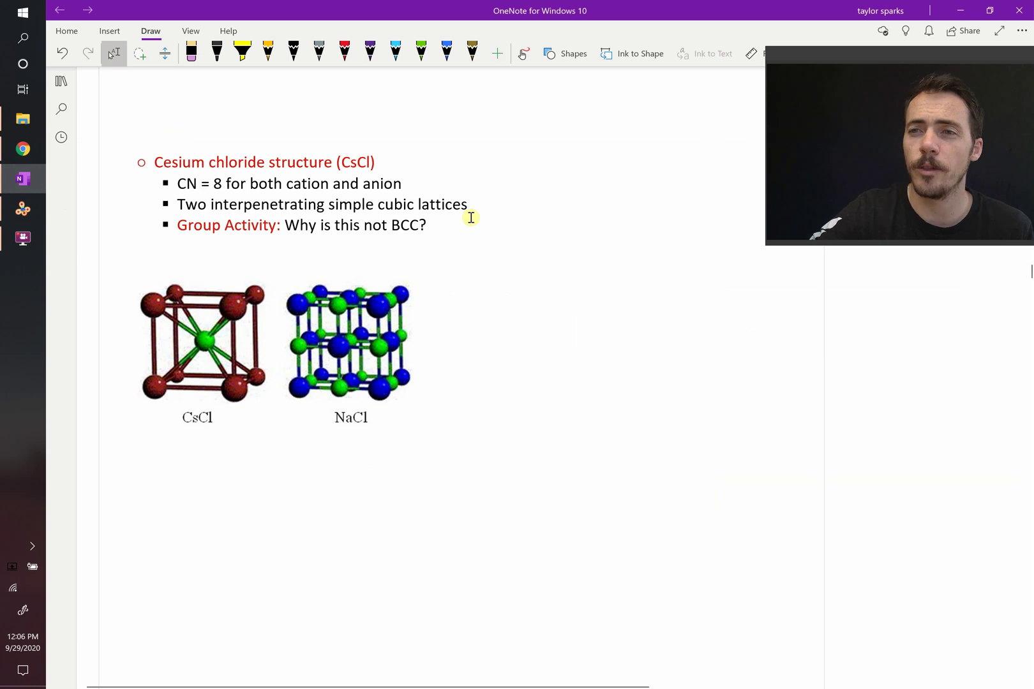
{"action": "scroll", "coordinate": [445, 218], "scroll_direction": "up", "scroll_amount": 1}
{"action": "scroll", "coordinate": [445, 218], "scroll_direction": "up", "scroll_amount": 20}
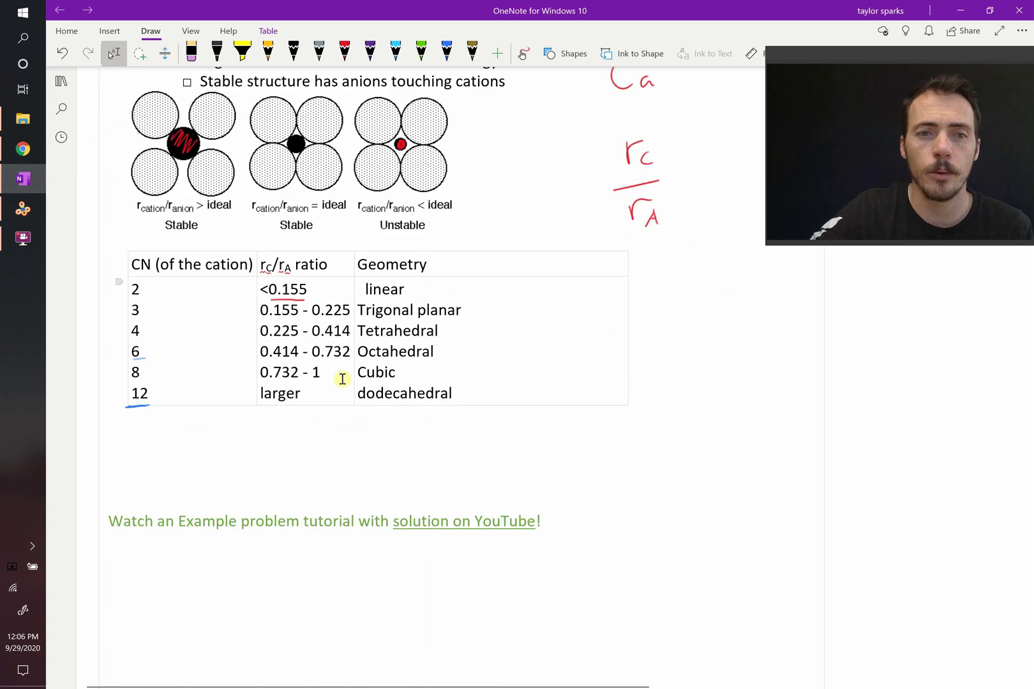
{"action": "left_click", "coordinate": [337, 372]}
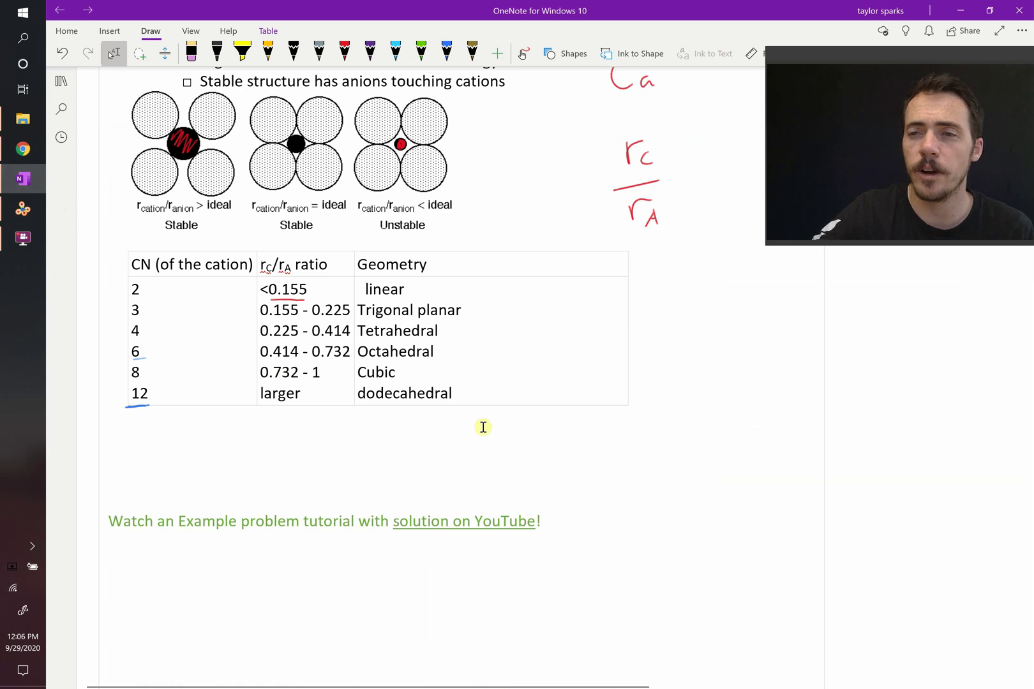
{"action": "scroll", "coordinate": [483, 427], "scroll_direction": "down", "scroll_amount": 15}
{"action": "scroll", "coordinate": [483, 427], "scroll_direction": "down", "scroll_amount": 6}
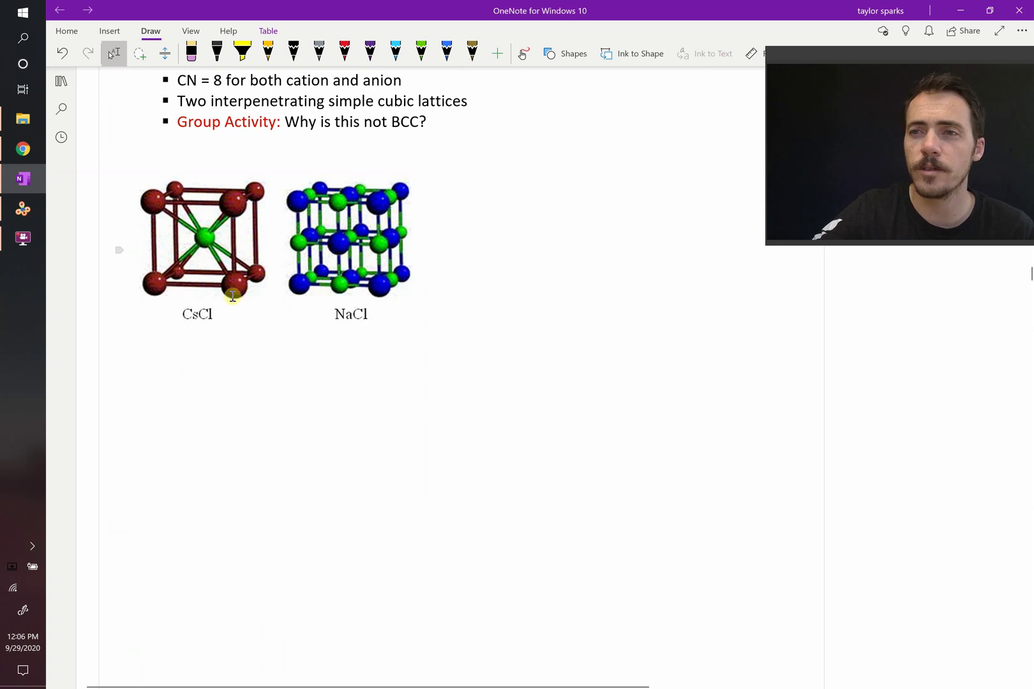
Switch to VESTA, rotate the CsCl unit cell slightly and select a front corner Cs atom
{"action": "left_click", "coordinate": [23, 209]}
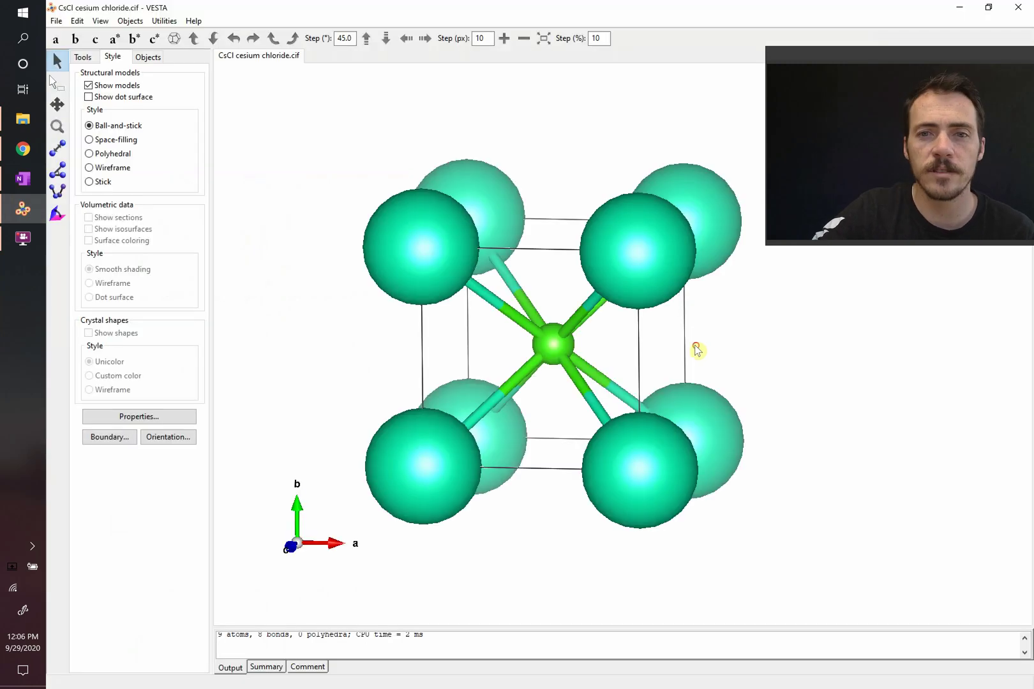
{"action": "left_click_drag", "start_coordinate": [695, 348], "coordinate": [649, 350]}
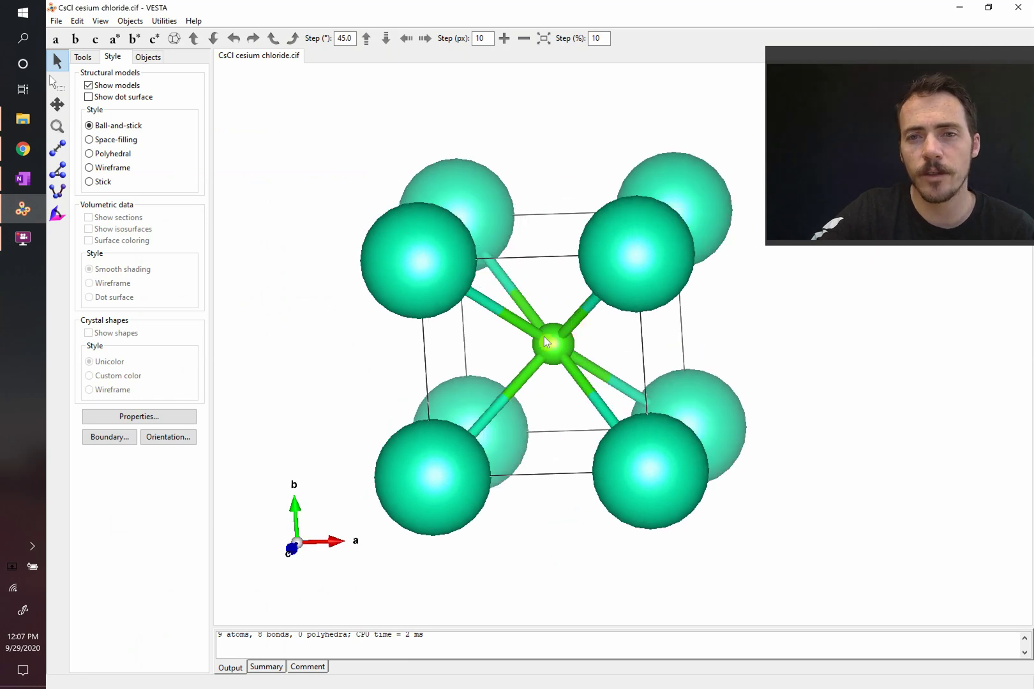
{"action": "left_click", "coordinate": [638, 250]}
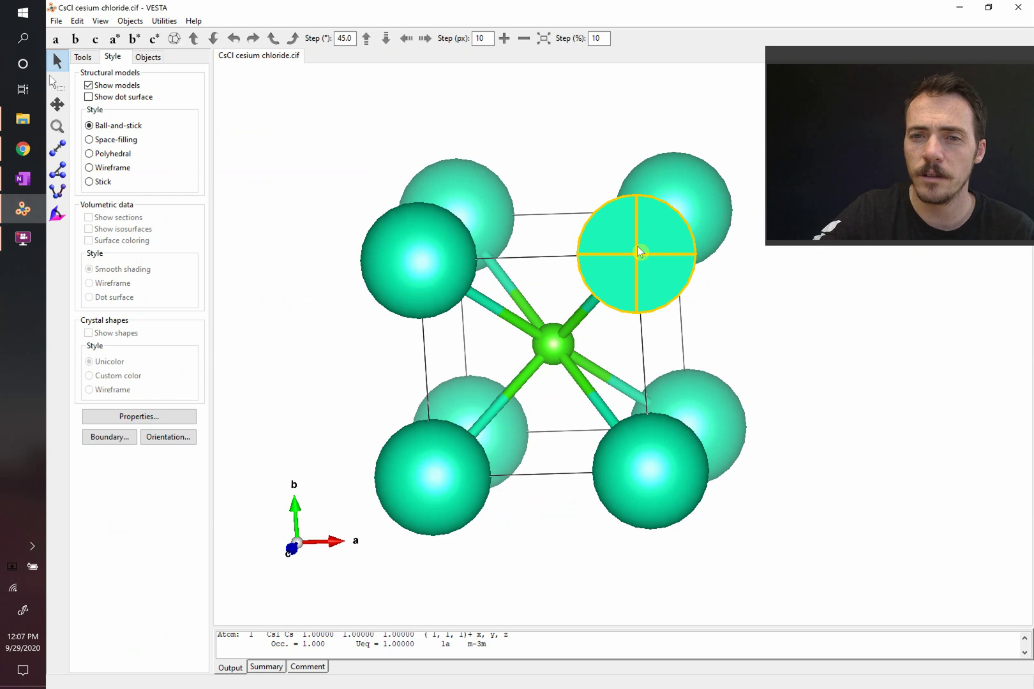
Expand the displayed CsCl boundary by setting the x, y and z maximums to 2
{"action": "left_click", "coordinate": [110, 438]}
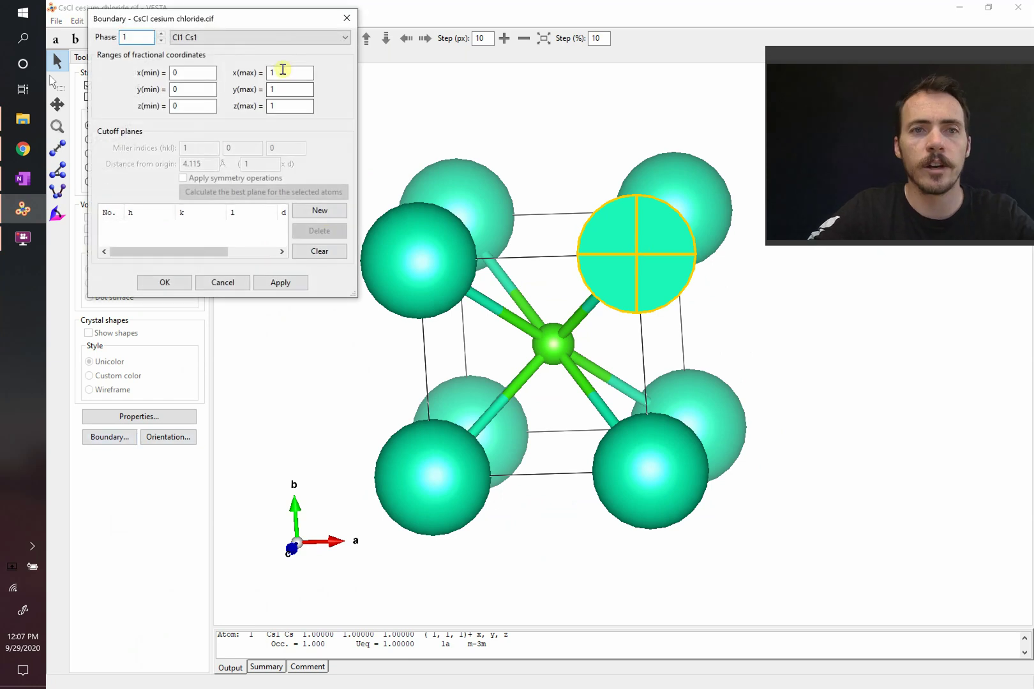
{"action": "double_click", "coordinate": [282, 72]}
{"action": "type", "text": "2"}
{"action": "double_click", "coordinate": [287, 89]}
{"action": "type", "text": "2"}
{"action": "double_click", "coordinate": [287, 105]}
{"action": "type", "text": "2"}
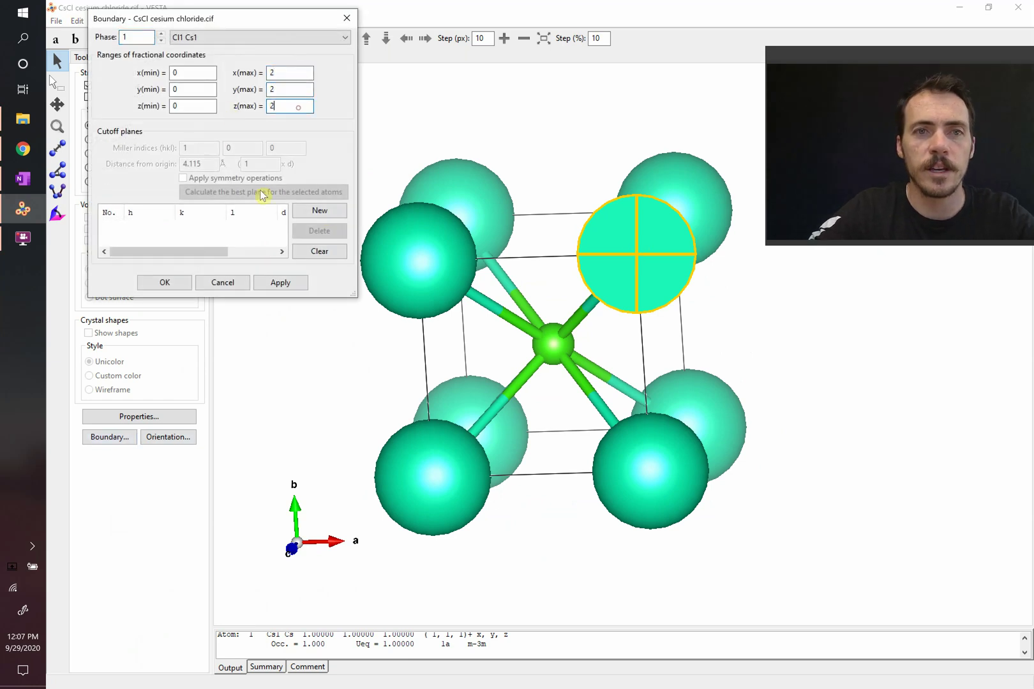
{"action": "left_click", "coordinate": [281, 283]}
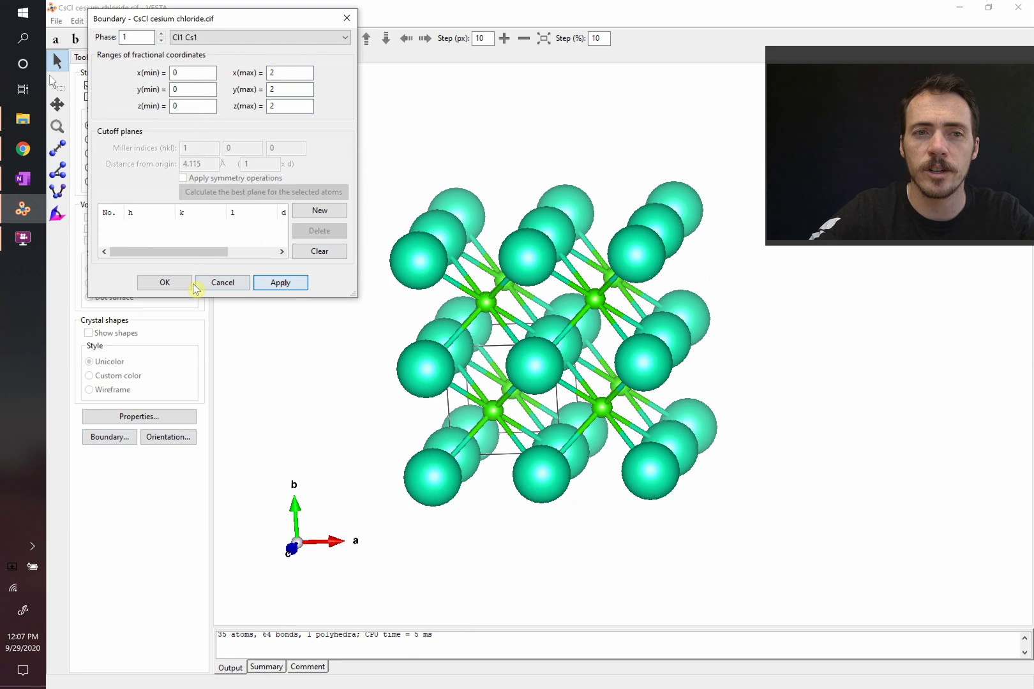
{"action": "left_click", "coordinate": [176, 282]}
Select the central Cs atom of the expanded structure and examine its surroundings from several angles
{"action": "left_click_drag", "start_coordinate": [549, 381], "coordinate": [575, 366]}
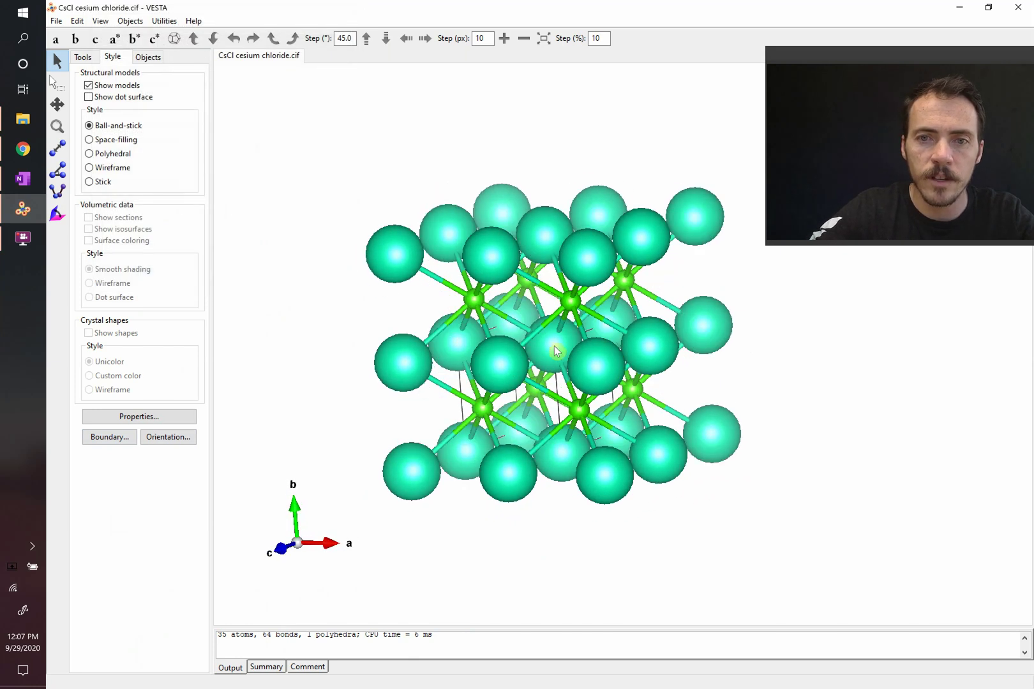
{"action": "left_click", "coordinate": [554, 345]}
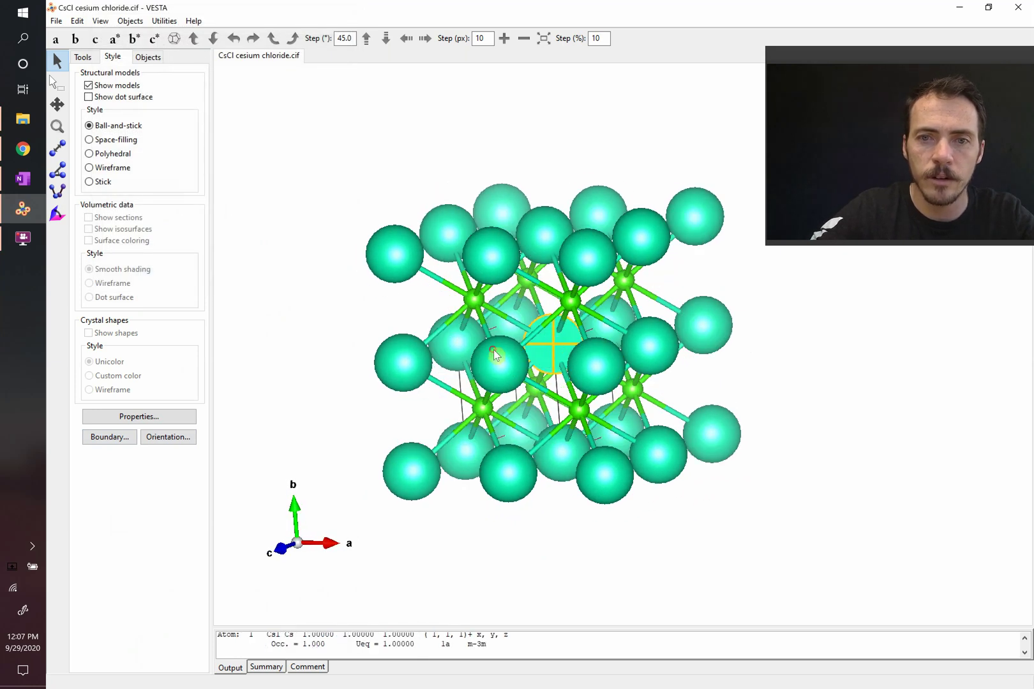
{"action": "left_click_drag", "start_coordinate": [493, 350], "coordinate": [545, 332]}
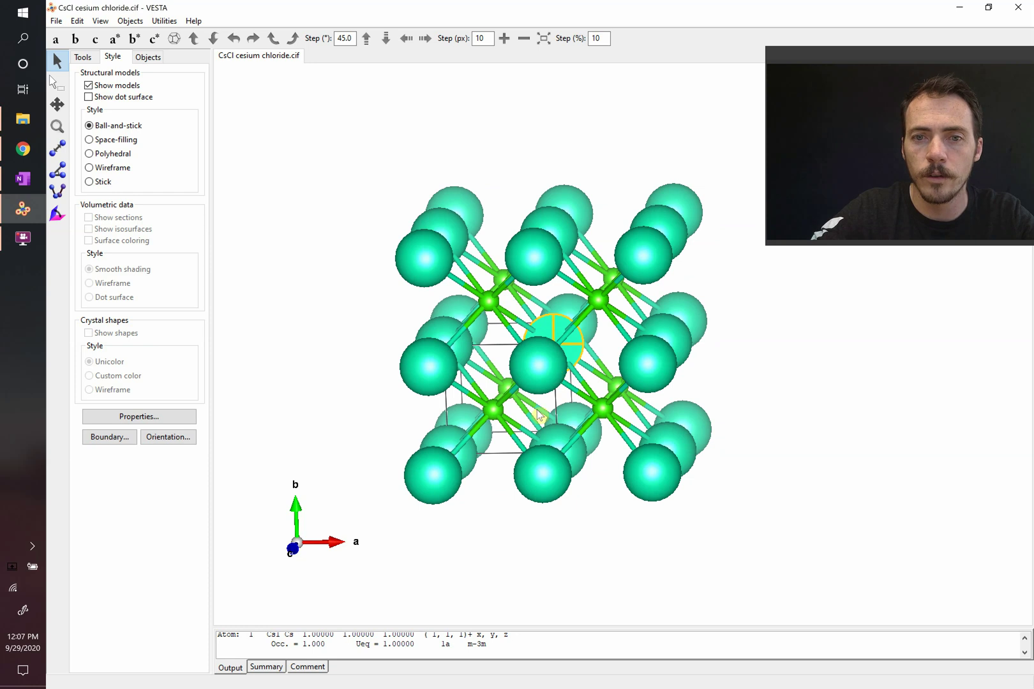
{"action": "mouse_move", "coordinate": [570, 380]}
{"action": "left_mouse_down"}
{"action": "mouse_move", "coordinate": [629, 377]}
{"action": "mouse_move", "coordinate": [578, 376]}
{"action": "left_mouse_up"}
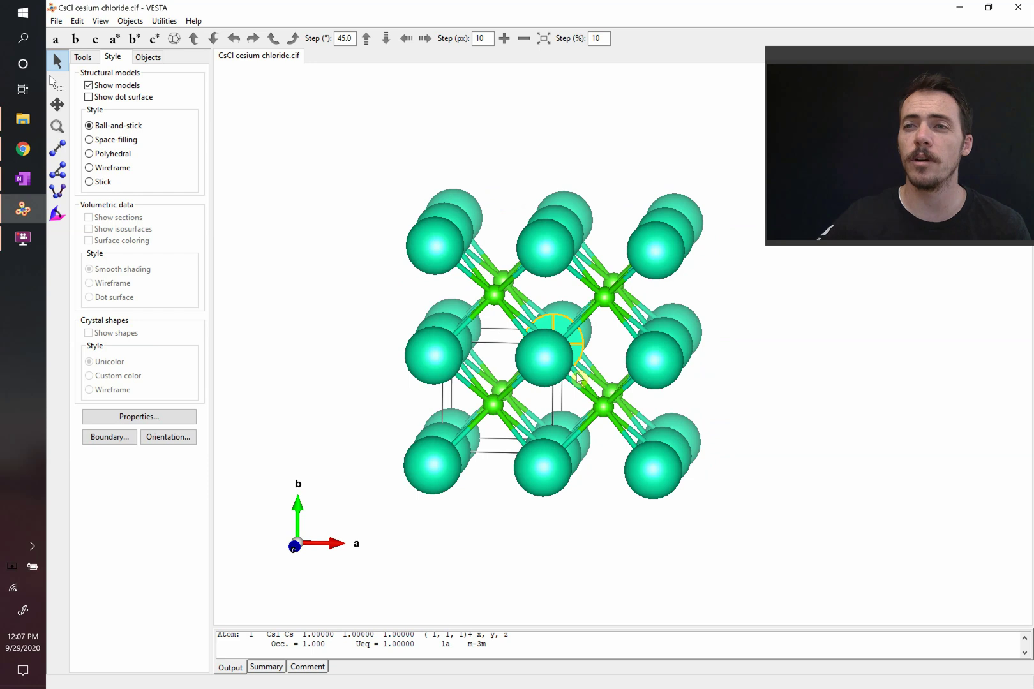
Return to the CsCl notes in OneNote and handwrite "a = ?" in red beside the structure pictures
{"action": "left_click", "coordinate": [32, 184]}
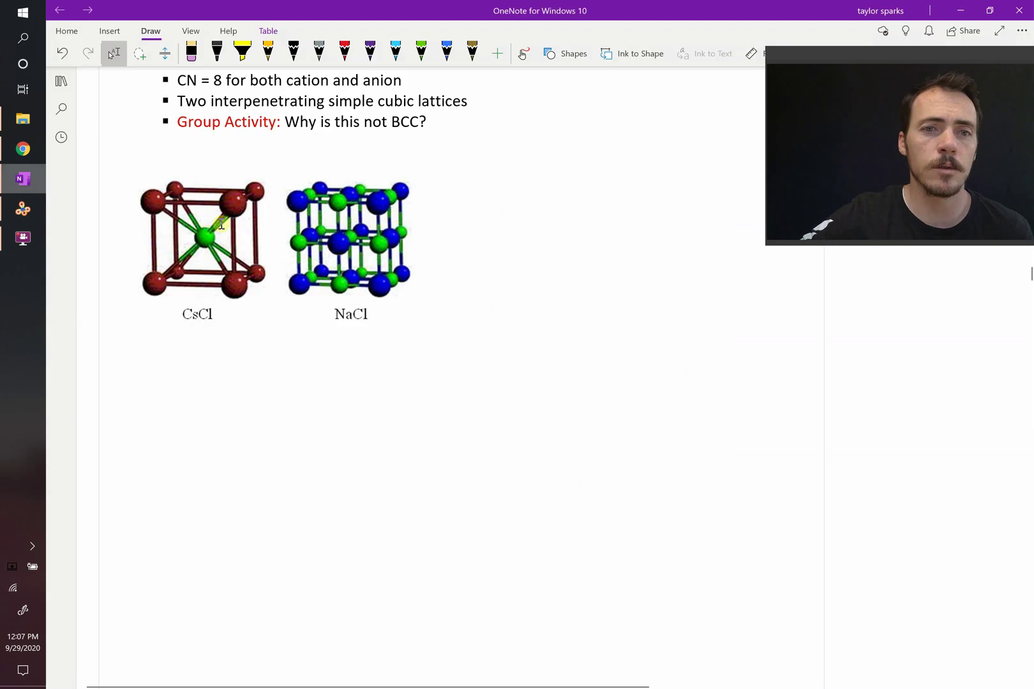
{"action": "scroll", "coordinate": [381, 248], "scroll_direction": "up", "scroll_amount": 2}
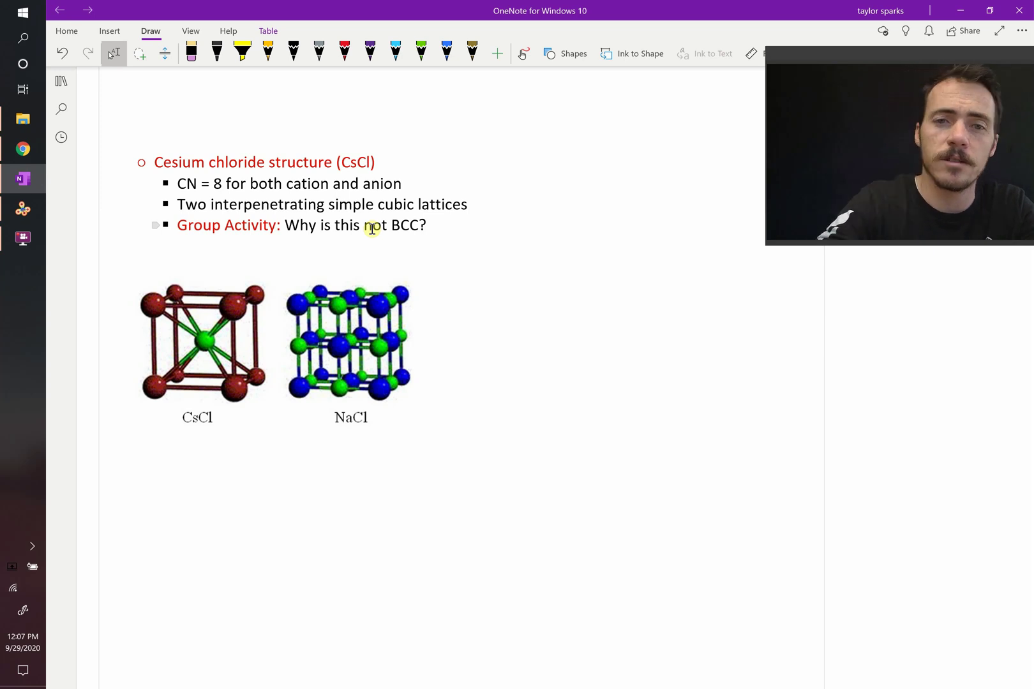
{"action": "left_click", "coordinate": [345, 51]}
{"action": "left_click_drag", "start_coordinate": [522, 304], "coordinate": [512, 320]}
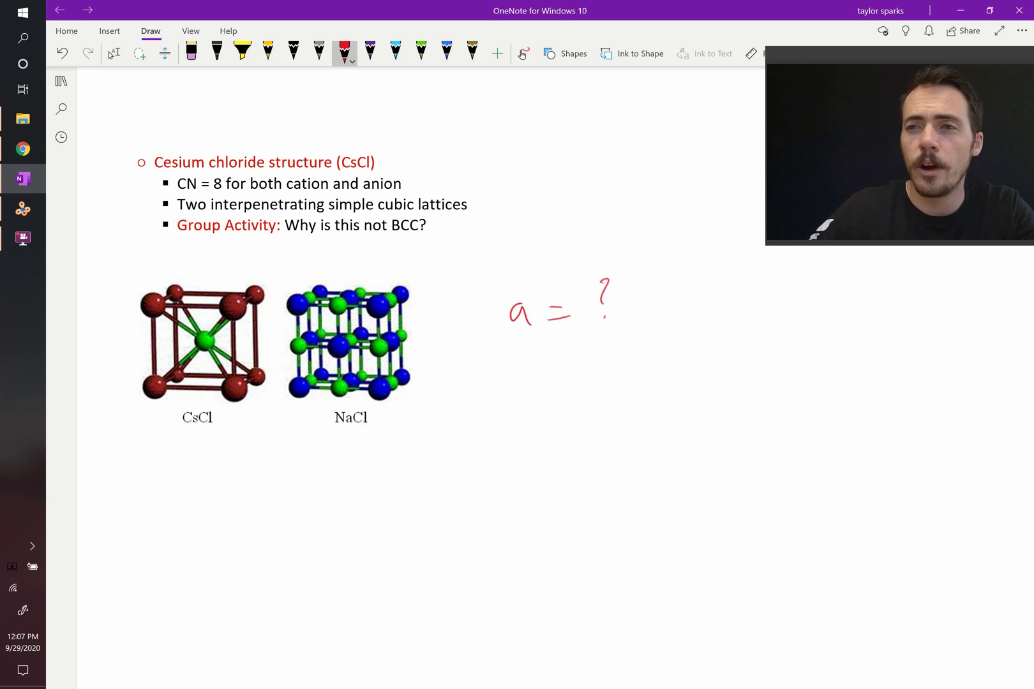
{"action": "left_click", "coordinate": [114, 53]}
Switch to VESTA and reduce the displayed CsCl boundary back to a single unit cell
{"action": "left_click", "coordinate": [23, 208]}
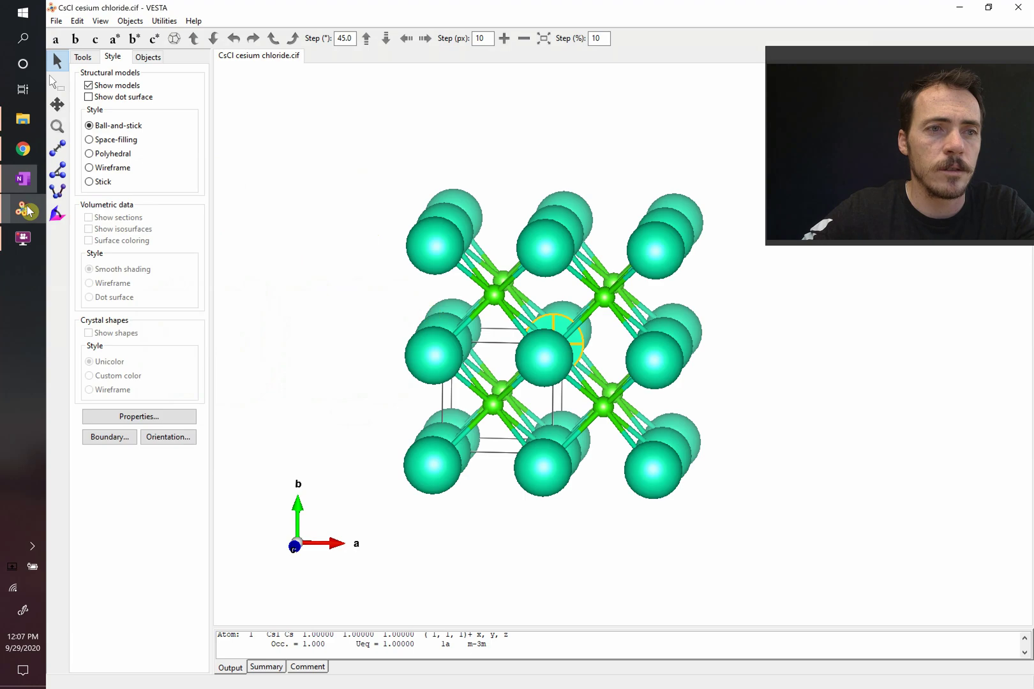
{"action": "left_click_drag", "start_coordinate": [532, 389], "coordinate": [491, 399]}
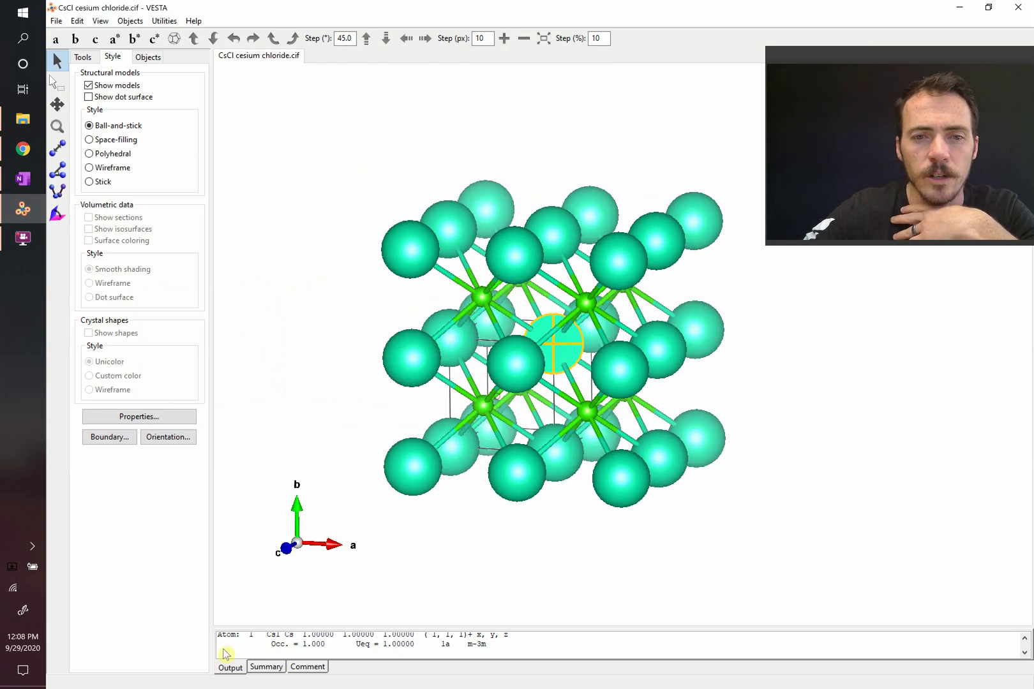
{"action": "left_click", "coordinate": [124, 436]}
{"action": "key", "text": "Return"}
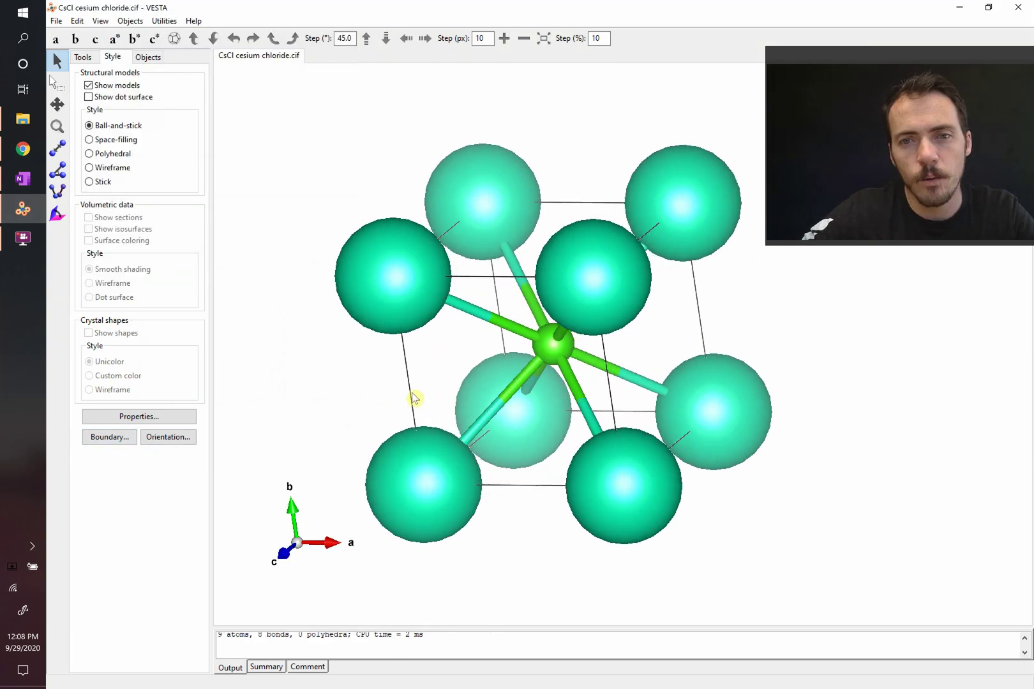
Select the two opposite corner Cs atoms and the central Cl atom, and view the body diagonal side-on
{"action": "mouse_move", "coordinate": [440, 382]}
{"action": "left_mouse_down"}
{"action": "mouse_move", "coordinate": [430, 372]}
{"action": "mouse_move", "coordinate": [425, 379]}
{"action": "left_mouse_up"}
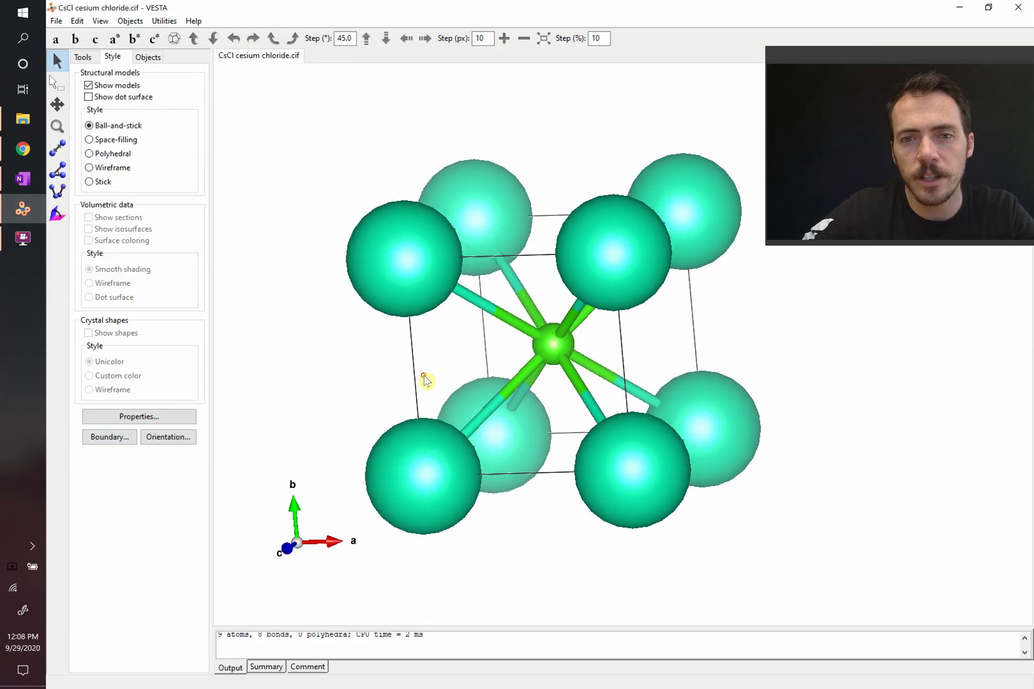
{"action": "left_click", "coordinate": [502, 440]}
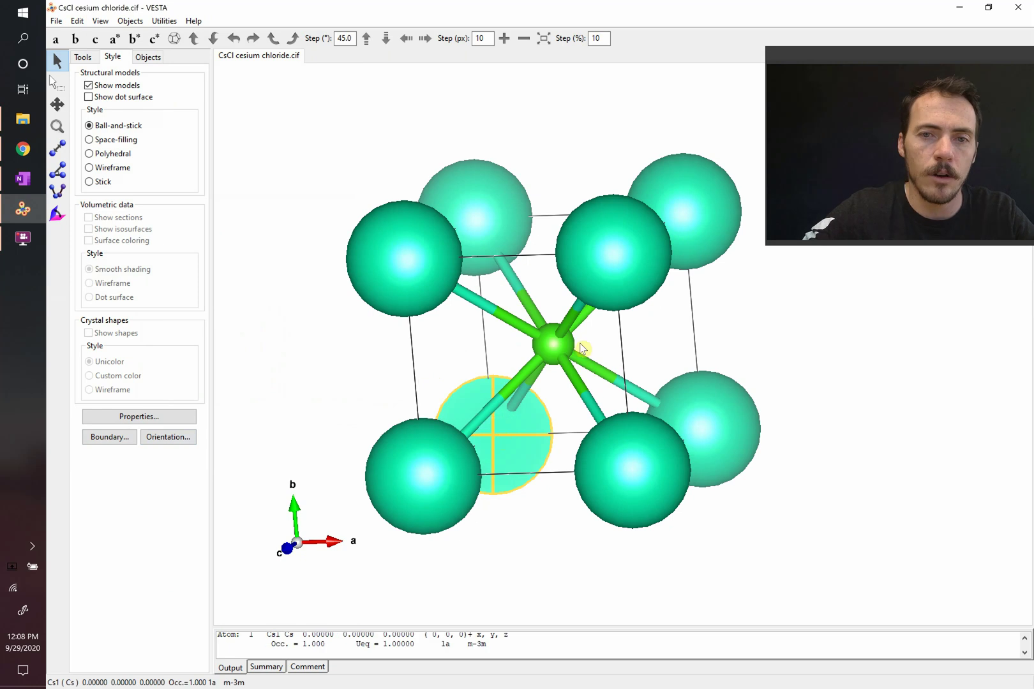
{"action": "left_click", "coordinate": [551, 342], "text": "shift"}
{"action": "left_click", "coordinate": [613, 251], "text": "shift"}
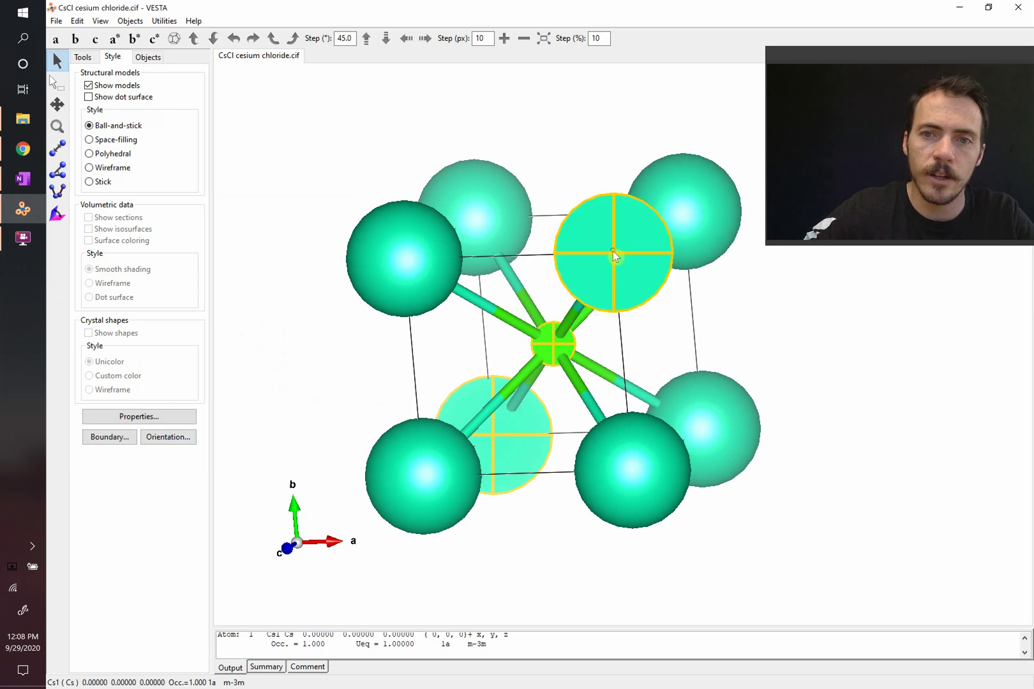
{"action": "left_click_drag", "start_coordinate": [281, 281], "coordinate": [419, 297]}
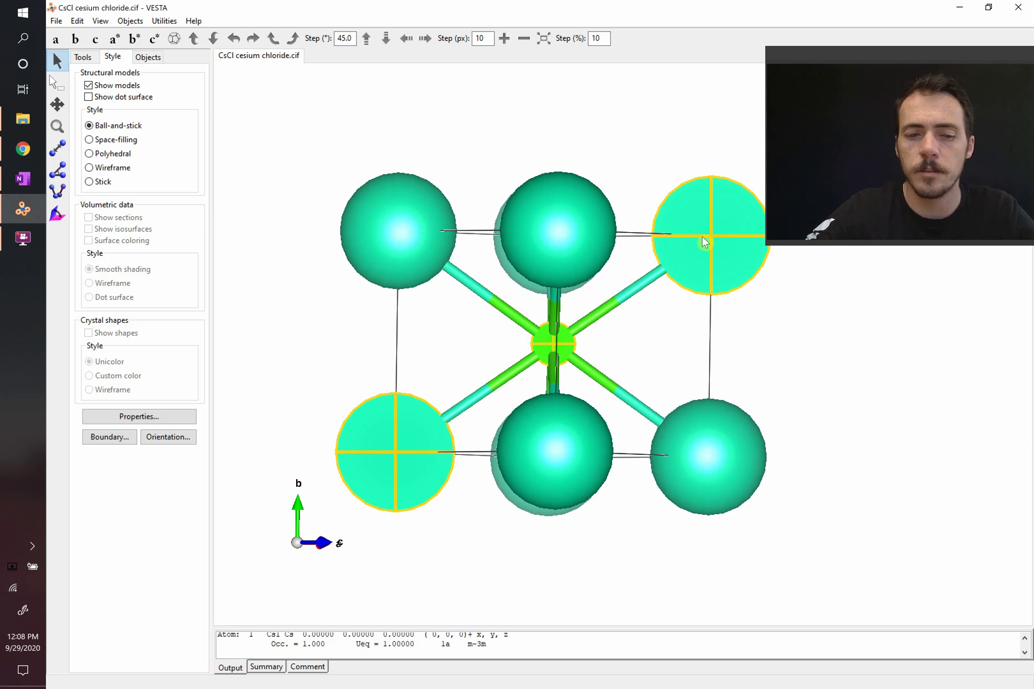
Switch to OneNote and handwrite the relation √3 a = 2R_C + 2R_A in red beside the structure pictures
{"action": "key", "text": "alt+Tab"}
{"action": "mouse_move", "coordinate": [470, 369]}
{"action": "left_mouse_down"}
{"action": "mouse_move", "coordinate": [510, 332]}
{"action": "mouse_move", "coordinate": [547, 329]}
{"action": "mouse_move", "coordinate": [511, 379]}
{"action": "left_mouse_up"}
{"action": "mouse_move", "coordinate": [584, 366]}
{"action": "left_mouse_down"}
{"action": "mouse_move", "coordinate": [587, 382]}
{"action": "mouse_move", "coordinate": [624, 352]}
{"action": "mouse_move", "coordinate": [624, 368]}
{"action": "mouse_move", "coordinate": [670, 341]}
{"action": "mouse_move", "coordinate": [679, 368]}
{"action": "left_mouse_up"}
{"action": "mouse_move", "coordinate": [696, 345]}
{"action": "left_mouse_down"}
{"action": "mouse_move", "coordinate": [732, 377]}
{"action": "mouse_move", "coordinate": [759, 354]}
{"action": "mouse_move", "coordinate": [845, 363]}
{"action": "left_mouse_up"}
{"action": "left_click_drag", "start_coordinate": [860, 358], "coordinate": [865, 369]}
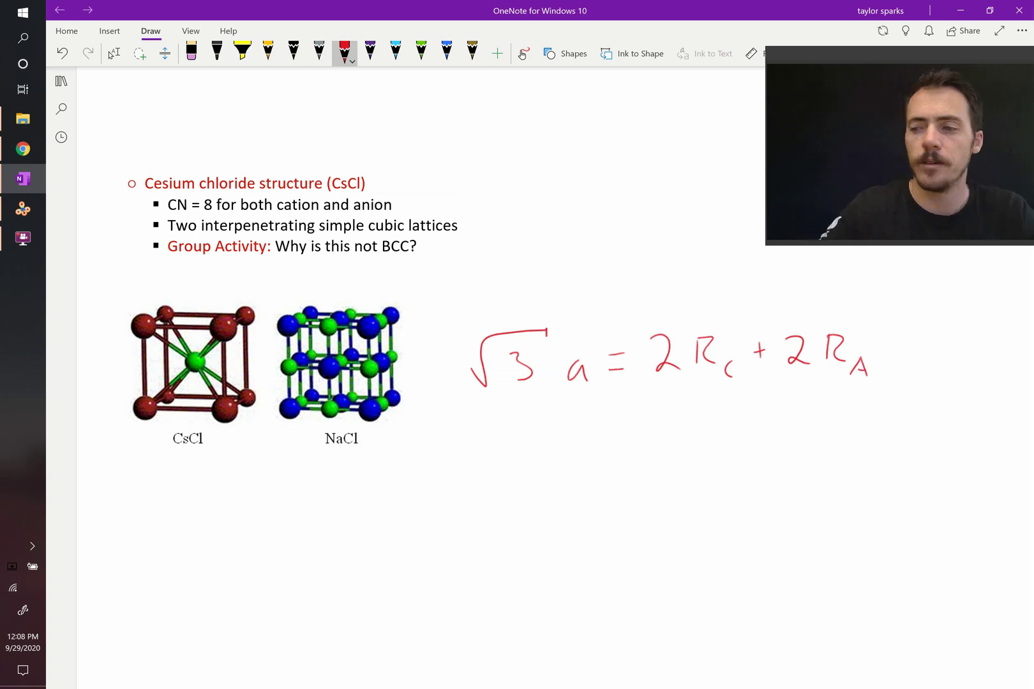
{"action": "key", "text": "Escape"}
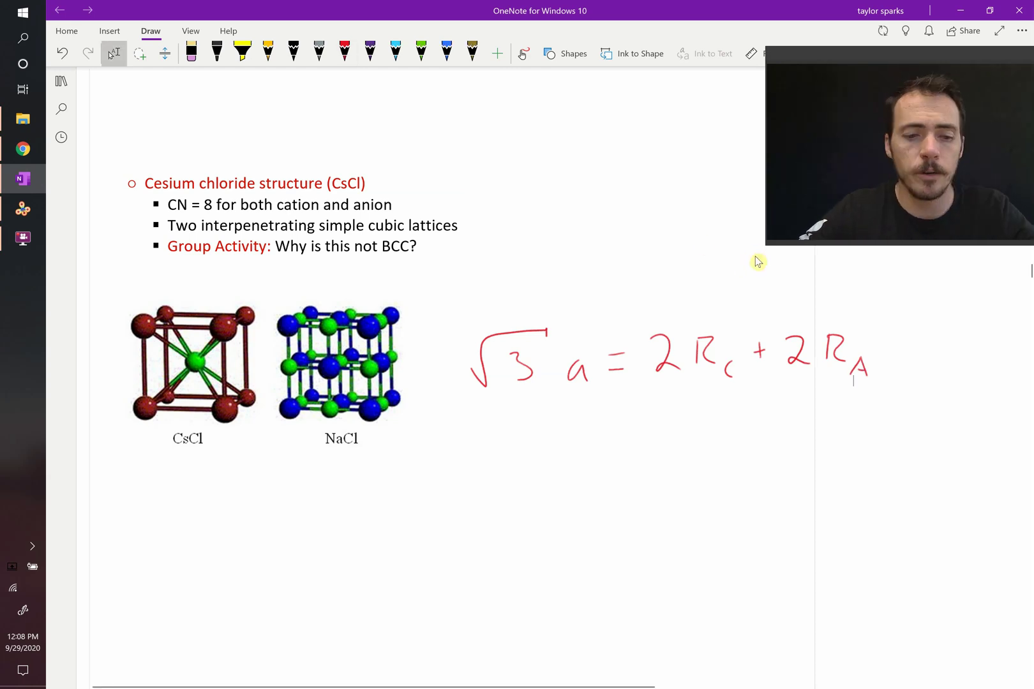
Switch to VESTA, rotate the CsCl cell back to a near-front view and clear the atom selection
{"action": "key", "text": "alt+Tab"}
{"action": "left_click_drag", "start_coordinate": [644, 352], "coordinate": [465, 272]}
{"action": "left_click", "coordinate": [465, 272]}
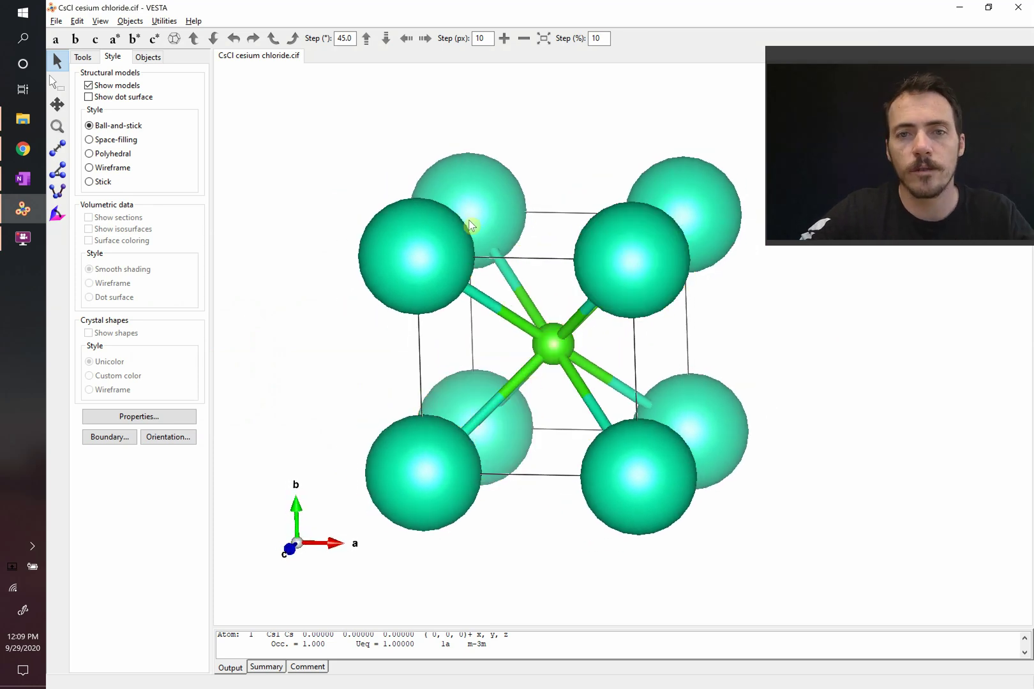